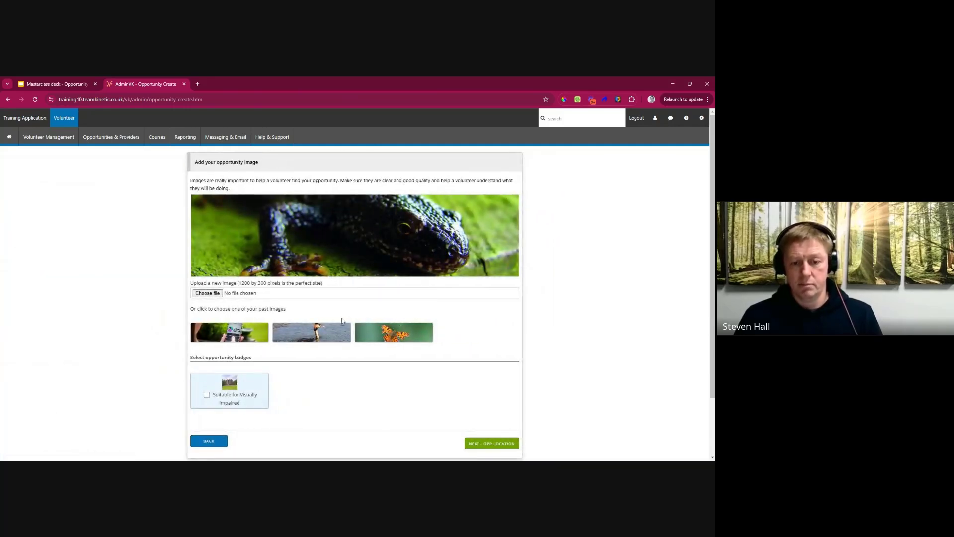
Use the past grebe image for the opportunity and base it at a certain location with the prefilled address.
{"action": "left_click", "coordinate": [307, 334]}
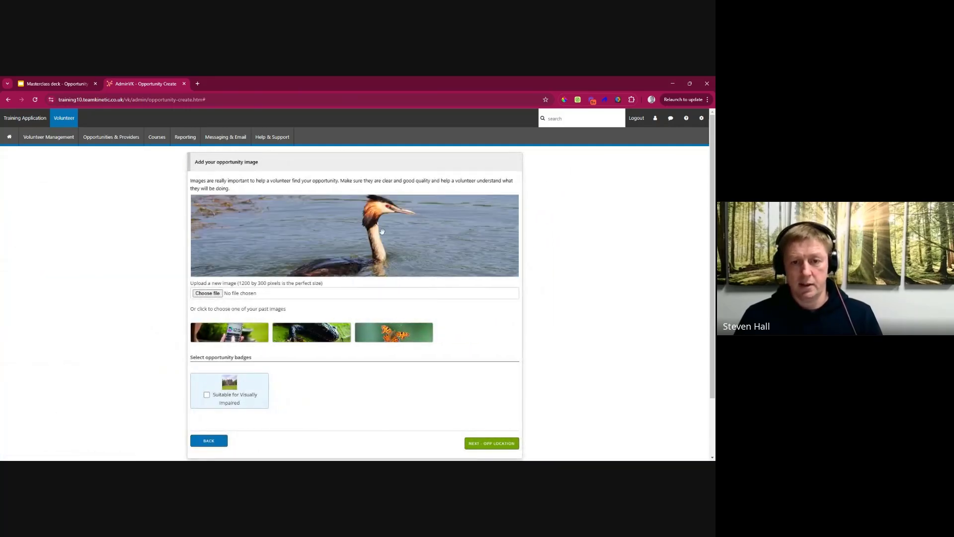
{"action": "left_click", "coordinate": [486, 442]}
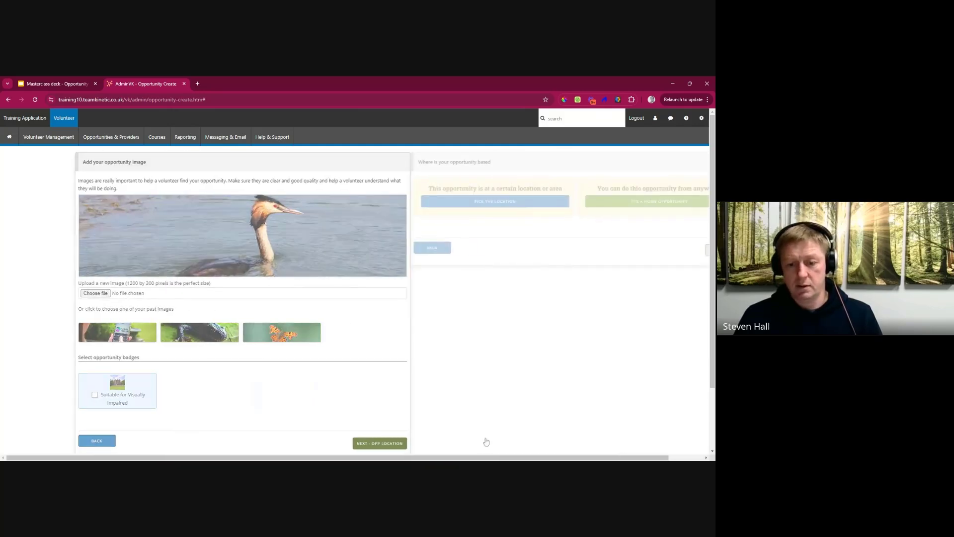
{"action": "left_click", "coordinate": [285, 202]}
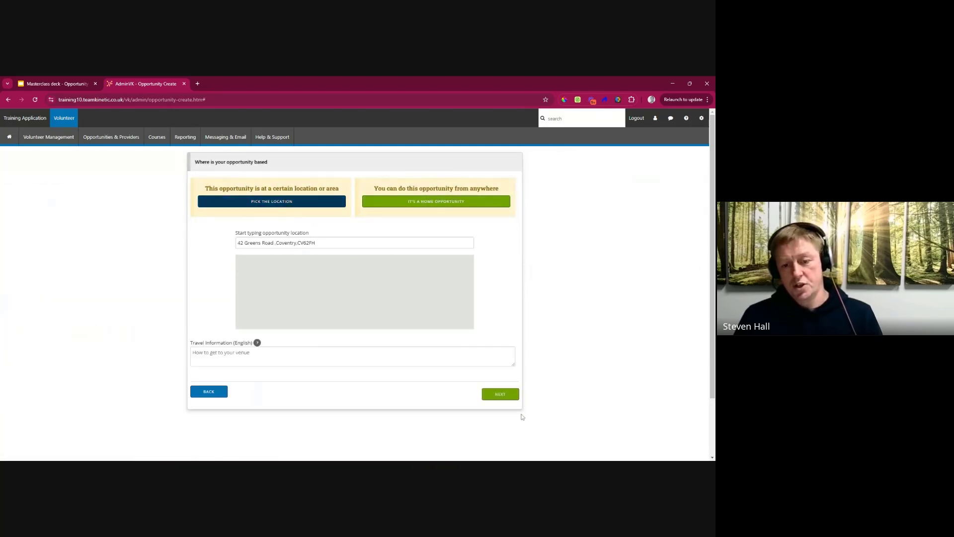
{"action": "left_click", "coordinate": [498, 394]}
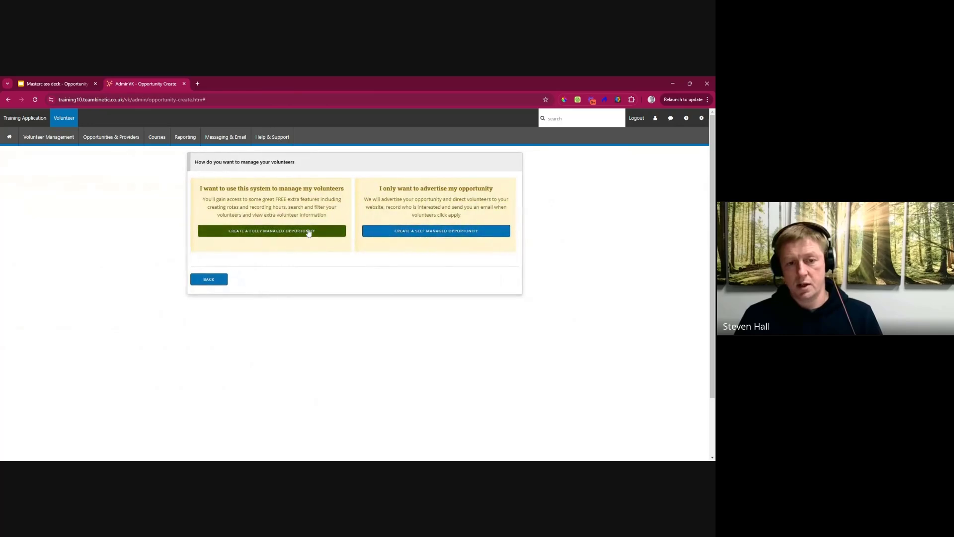
Make the opportunity fully managed and accept the default application process, with no role, application, experience or references required.
{"action": "left_click", "coordinate": [283, 231]}
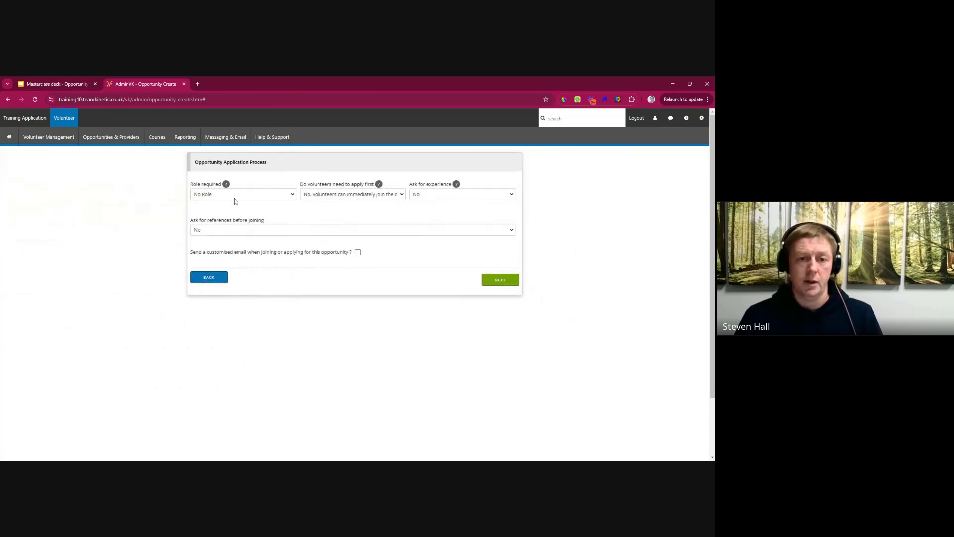
{"action": "left_click", "coordinate": [497, 282]}
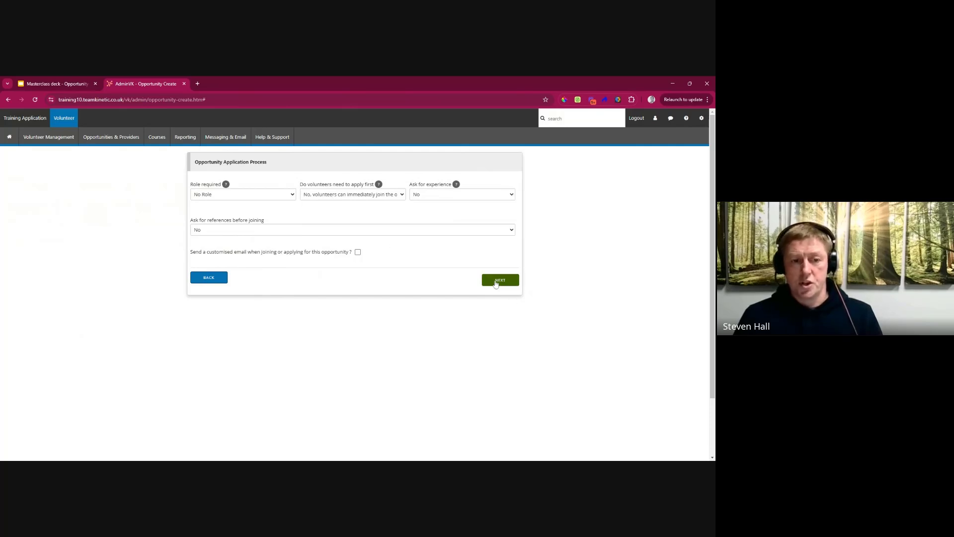
{"action": "left_click", "coordinate": [436, 230]}
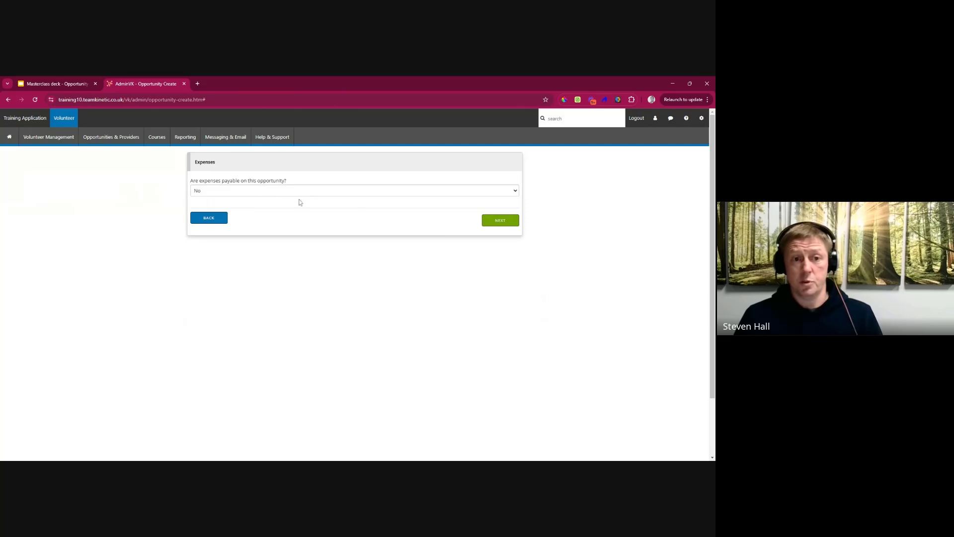
Accept the default expenses, promoting and sharing, documents and post-opportunity settings to reach the sessions and dates page.
{"action": "left_click", "coordinate": [491, 222]}
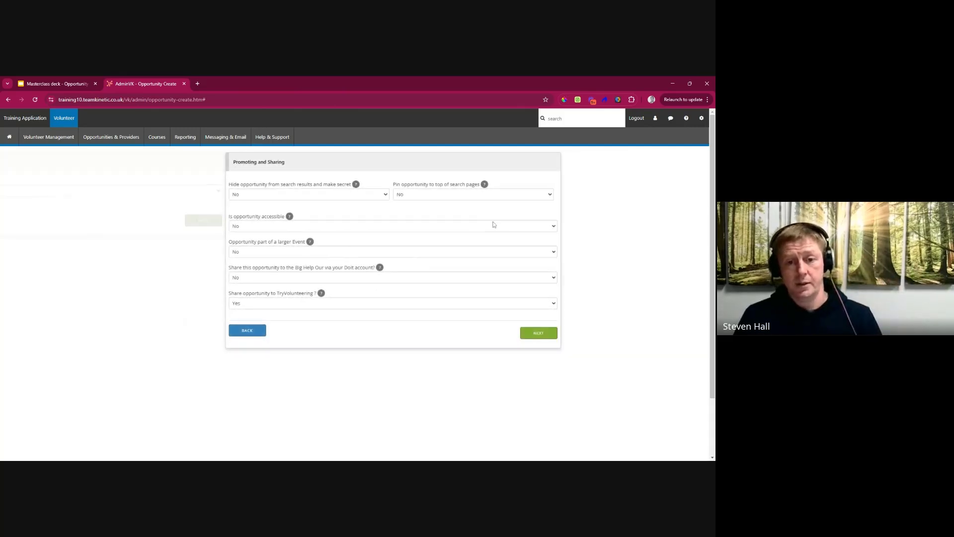
{"action": "left_click", "coordinate": [501, 333]}
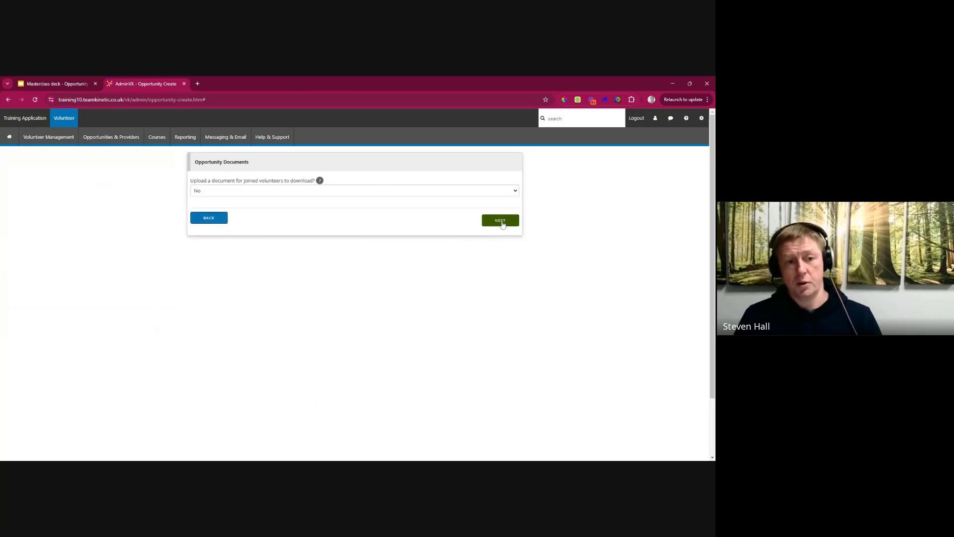
{"action": "left_click", "coordinate": [498, 222]}
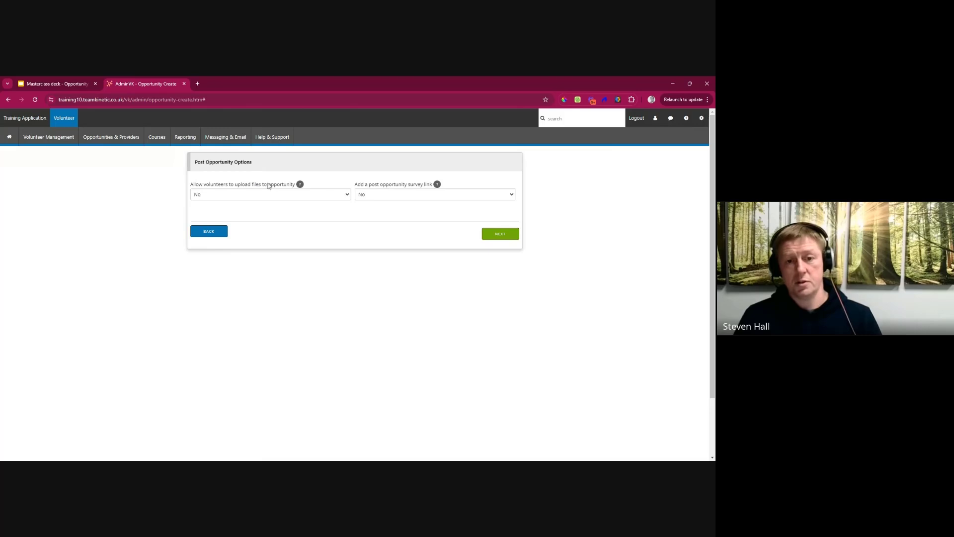
{"action": "left_click", "coordinate": [499, 236]}
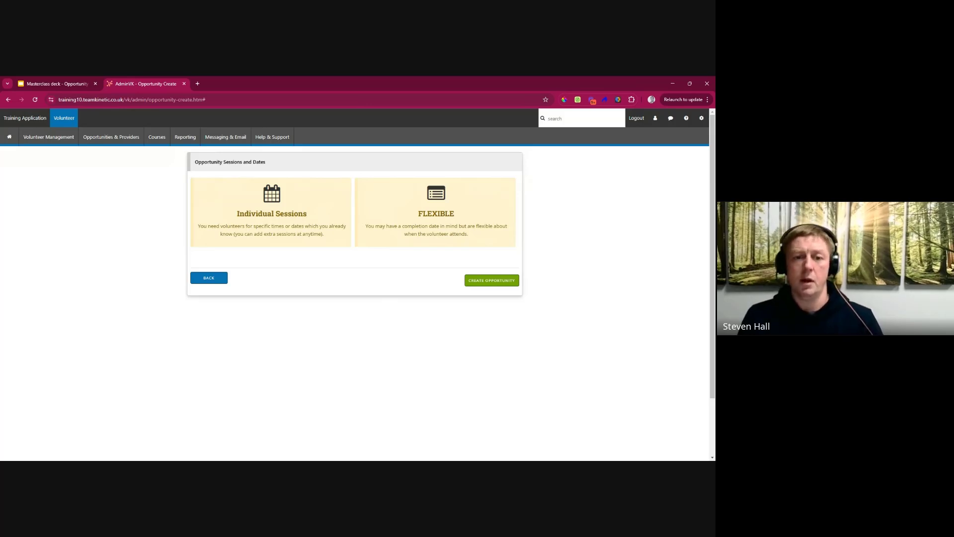
Choose individual sessions for the opportunity, add them individually and set the number of sessions to 52.
{"action": "left_click", "coordinate": [284, 221]}
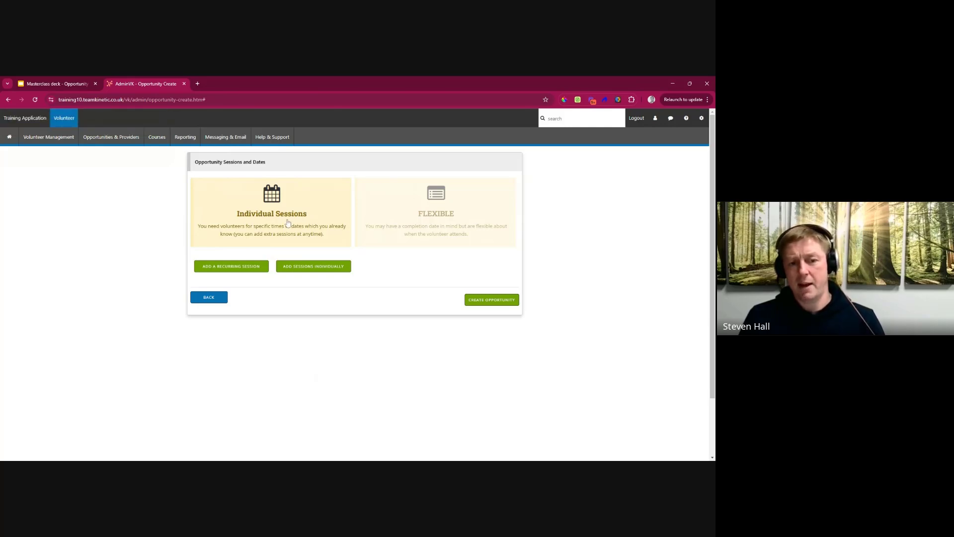
{"action": "left_click", "coordinate": [308, 267]}
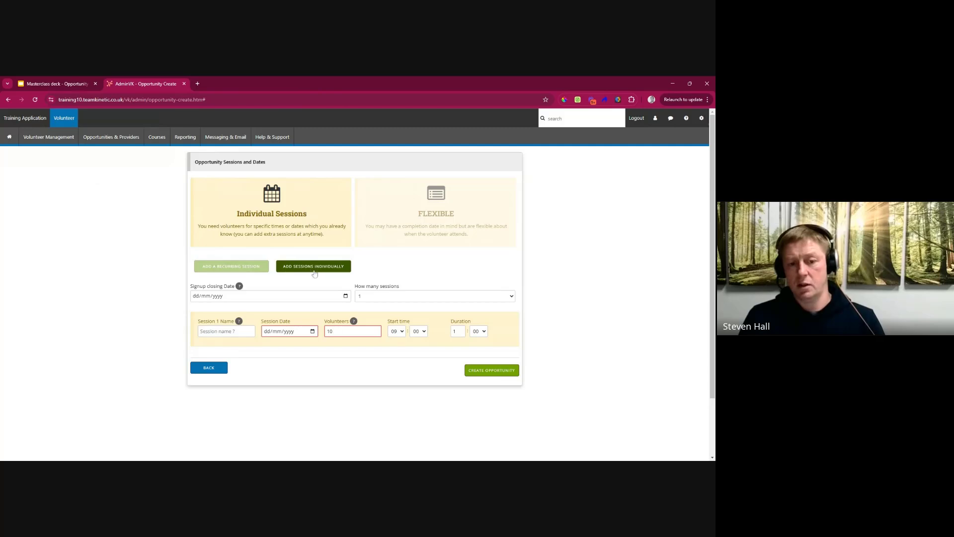
{"action": "left_click", "coordinate": [388, 294]}
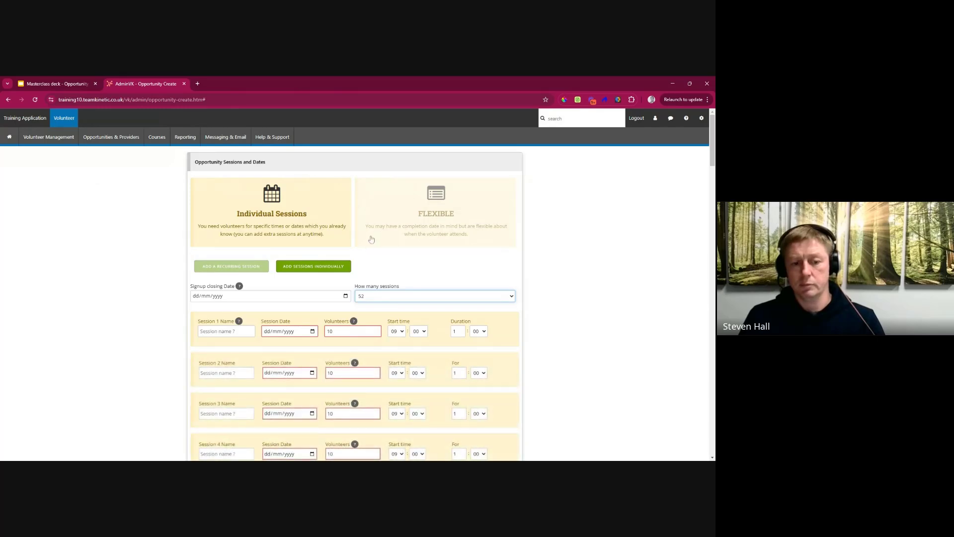
Set Session 1 to 09/03/2025 with a 12:00 start and a duration of 2 hours.
{"action": "left_click", "coordinate": [313, 333]}
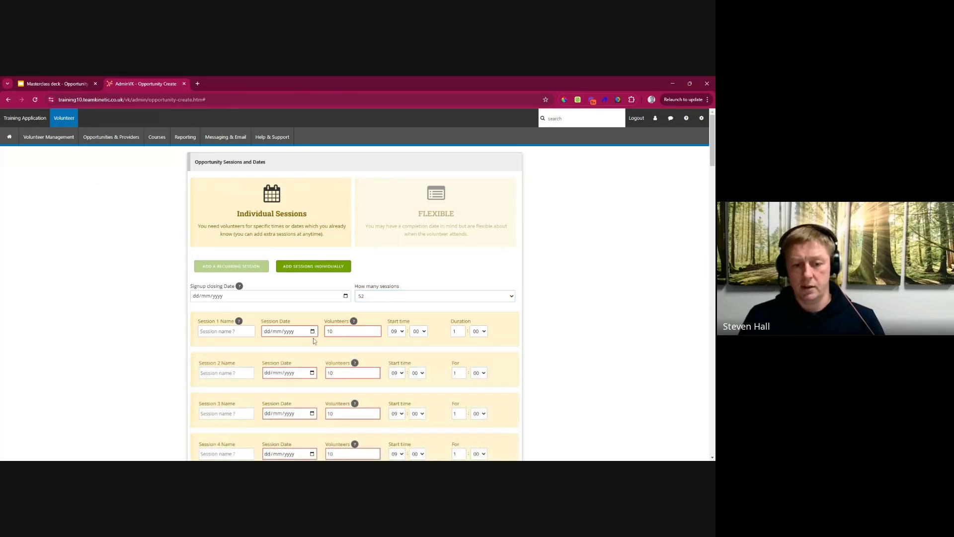
{"action": "left_click", "coordinate": [334, 381]}
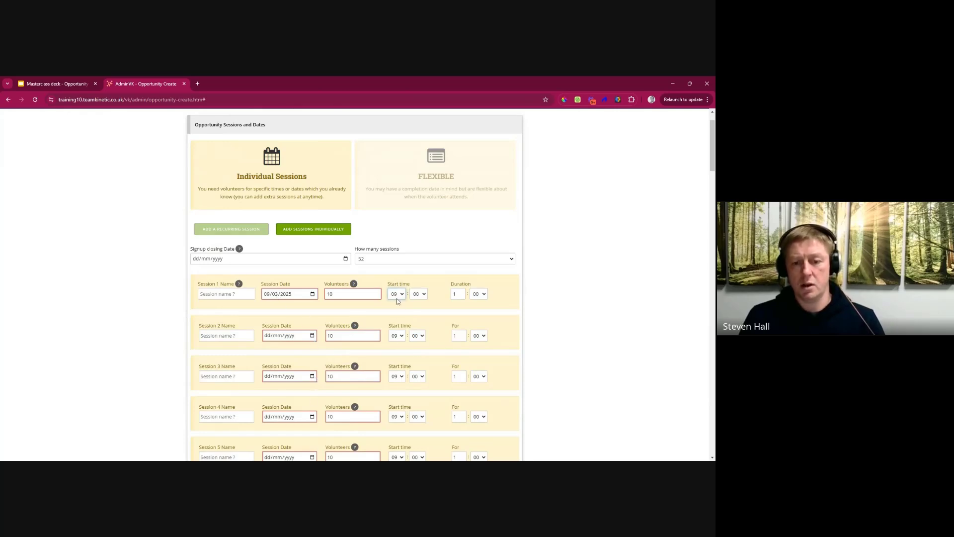
{"action": "left_click", "coordinate": [404, 377]}
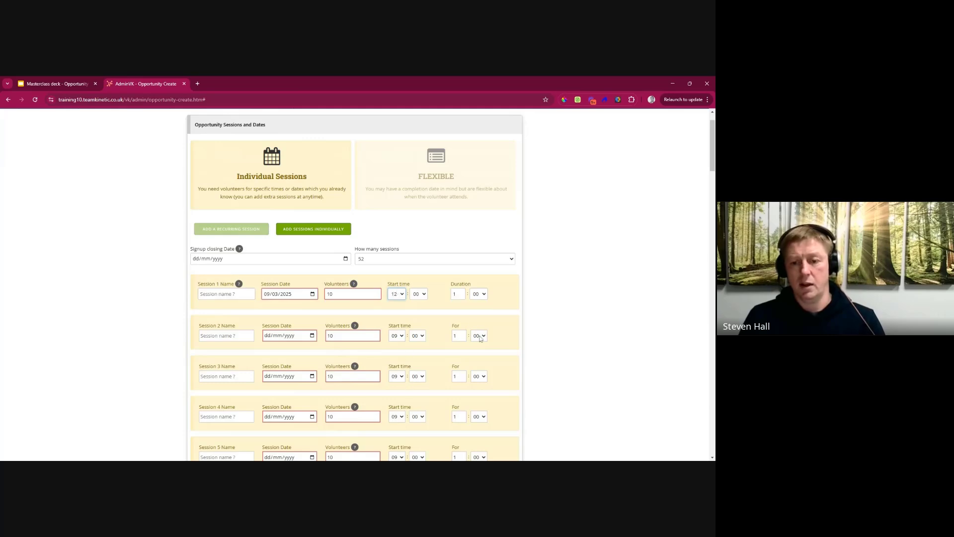
{"action": "left_click", "coordinate": [461, 293]}
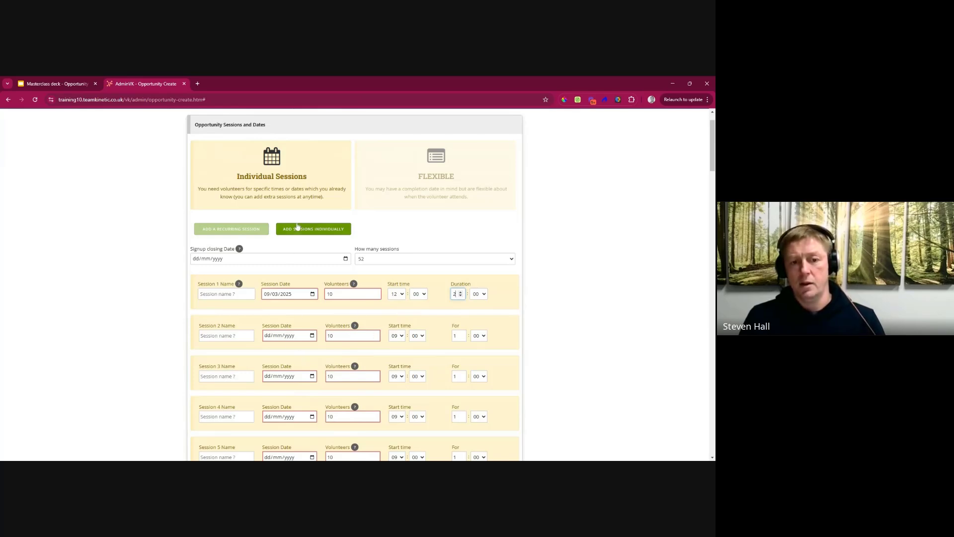
Configure a recurring session starting 09/03/2025 at 12:00 for 2 hours, repeating every week on Sunday only, ending after the 12-month maximum.
{"action": "left_click", "coordinate": [238, 230]}
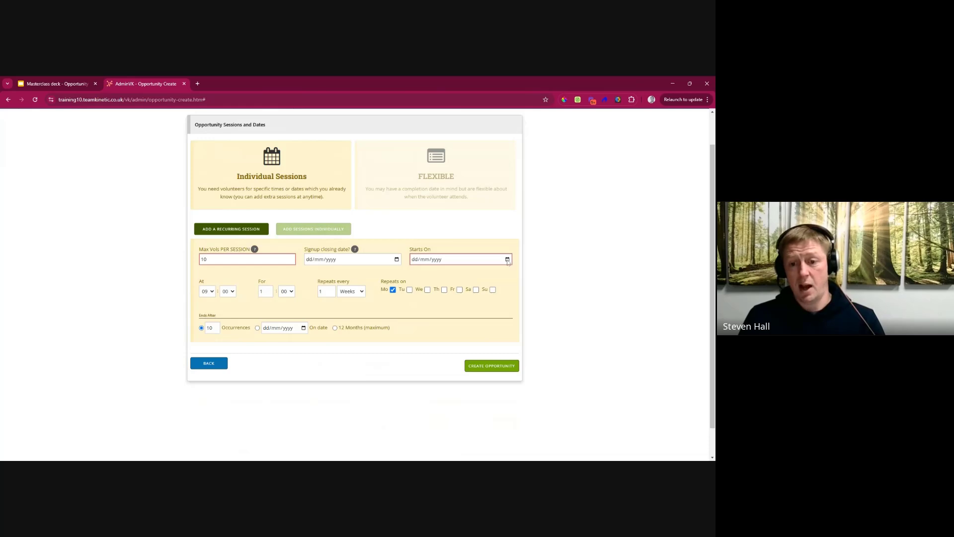
{"action": "left_click", "coordinate": [476, 308]}
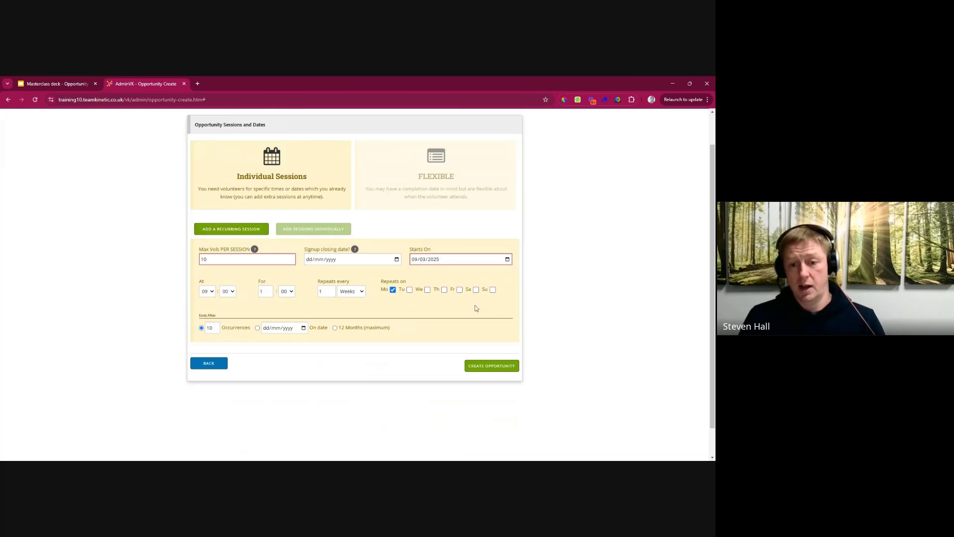
{"action": "left_click", "coordinate": [393, 289]}
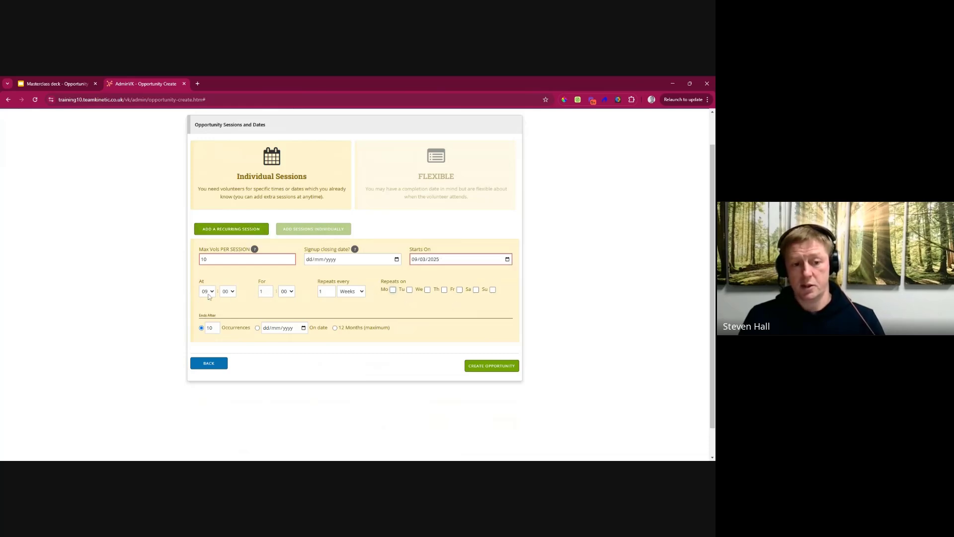
{"action": "left_click", "coordinate": [210, 216]}
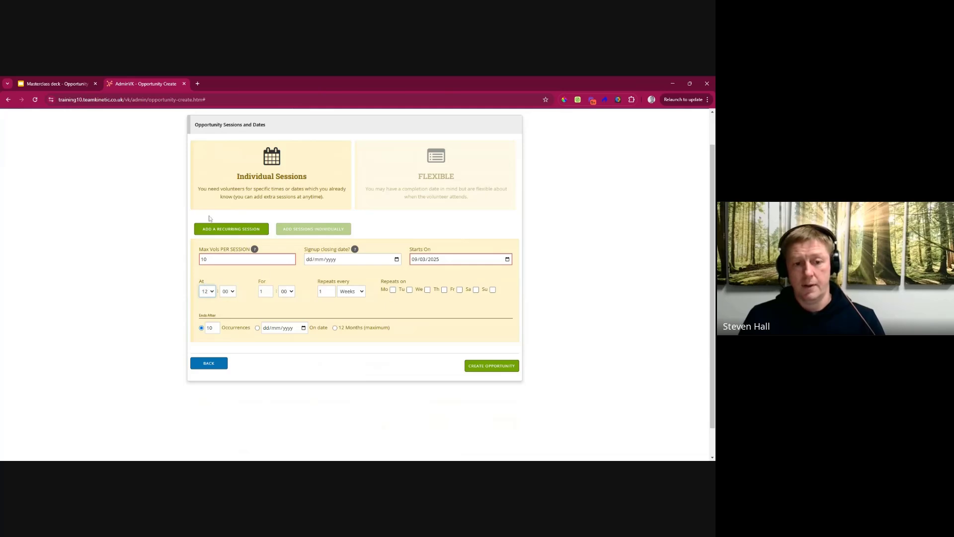
{"action": "left_click", "coordinate": [268, 289]}
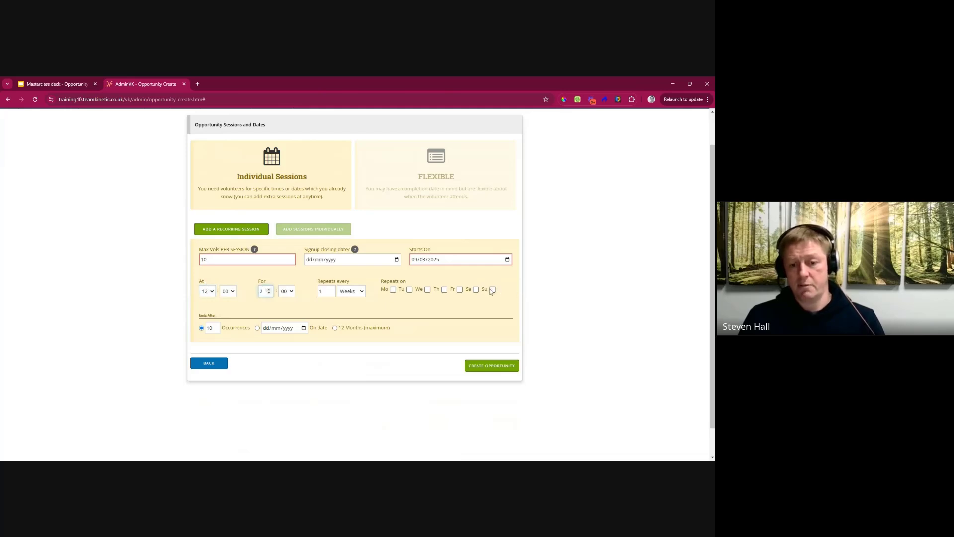
{"action": "left_click", "coordinate": [492, 290]}
{"action": "left_click", "coordinate": [335, 329]}
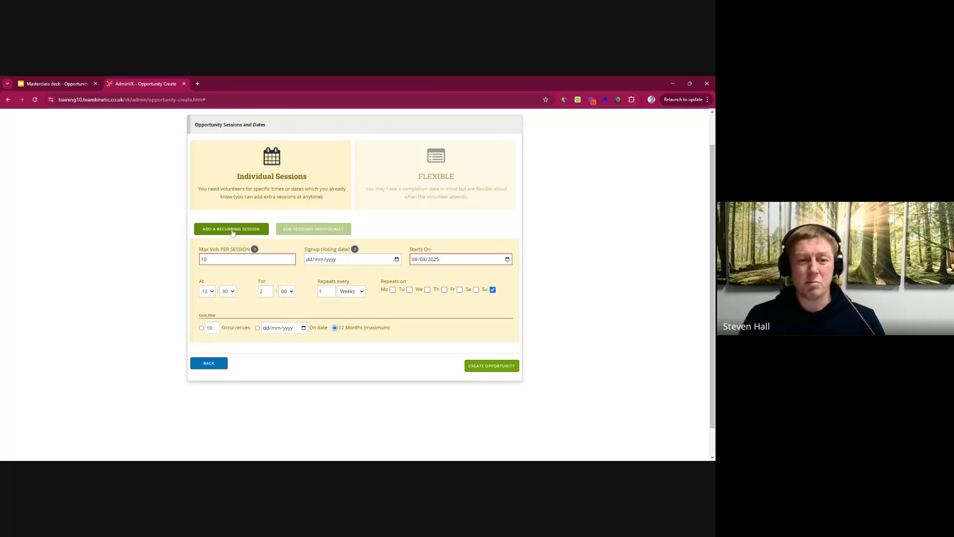
Return to adding sessions individually, with 2 sessions dated 08/03/2025 and 09/03/2025.
{"action": "left_click", "coordinate": [318, 229]}
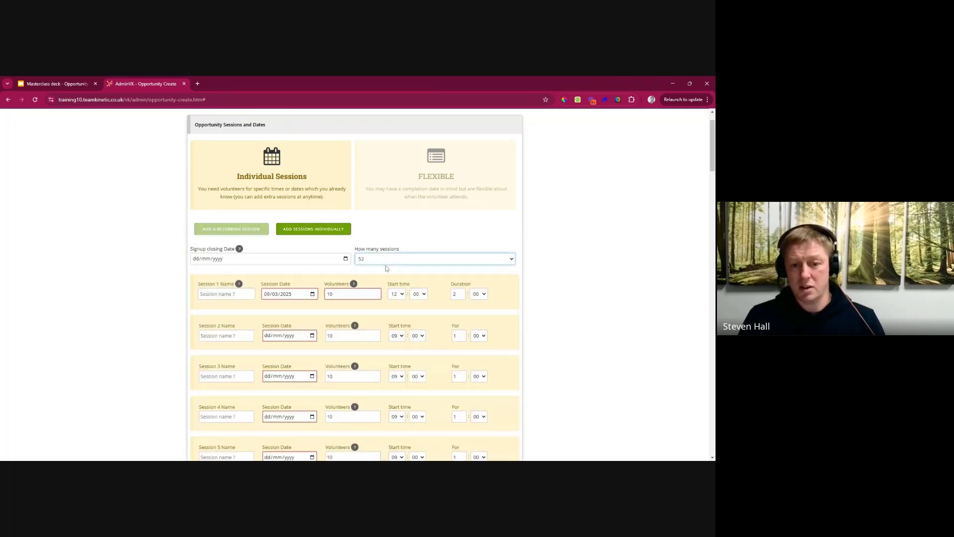
{"action": "left_click", "coordinate": [387, 269]}
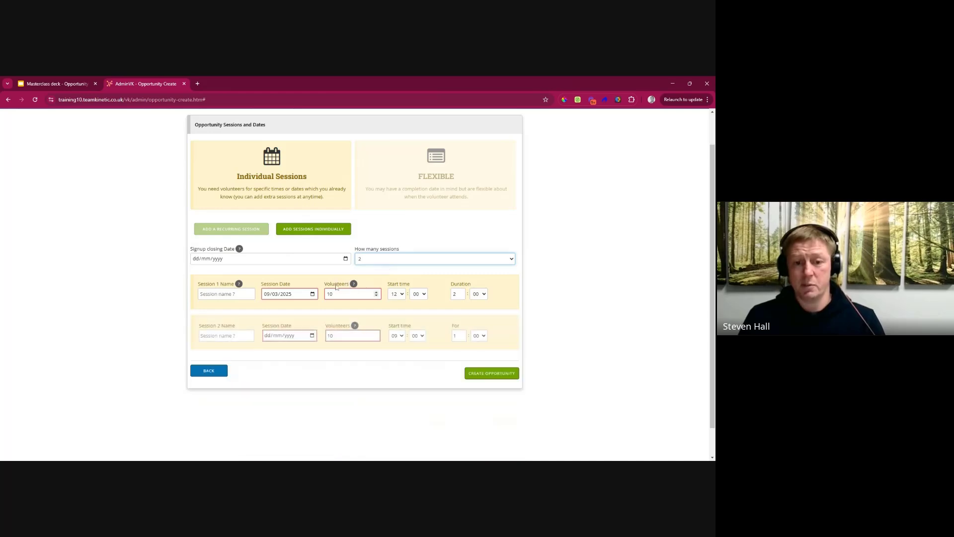
{"action": "left_click", "coordinate": [313, 299]}
{"action": "left_click", "coordinate": [317, 336]}
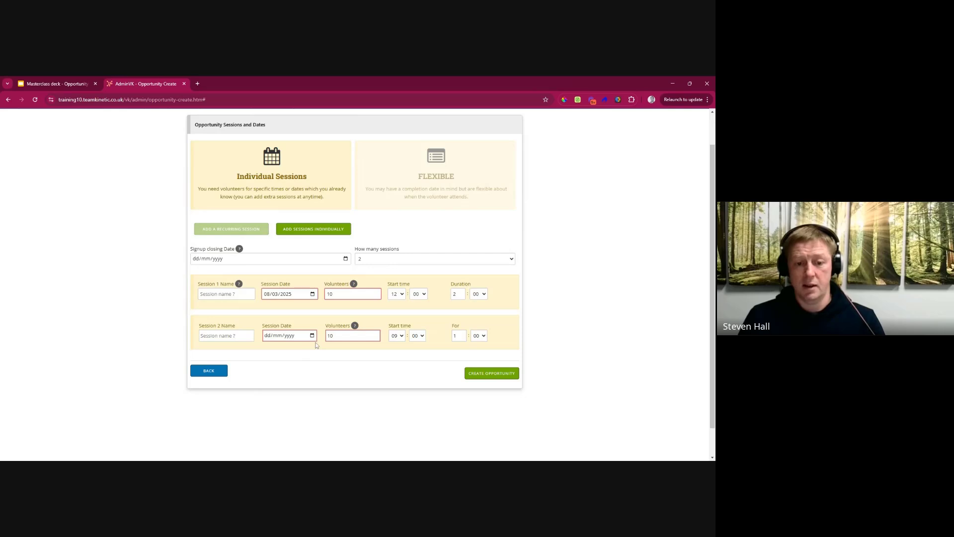
{"action": "left_click", "coordinate": [336, 387]}
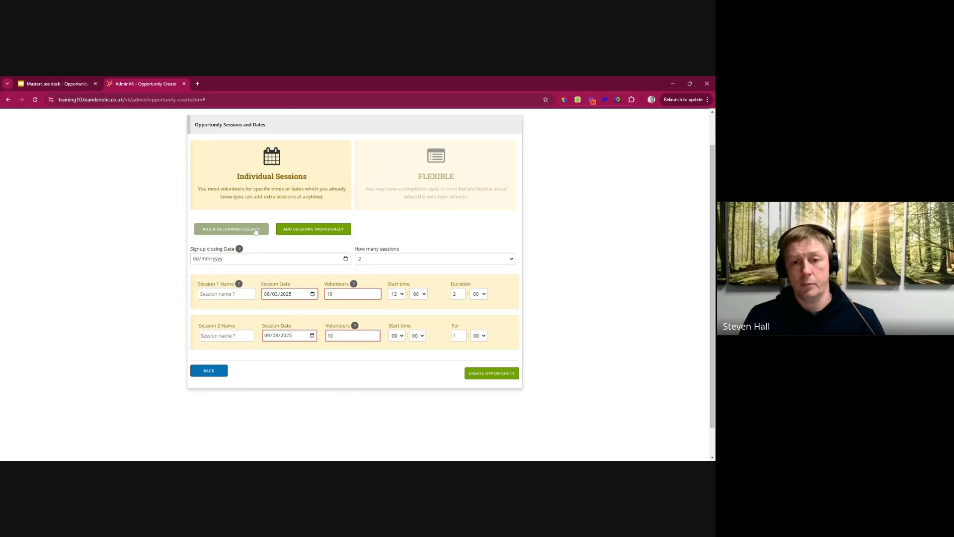
Look at the flexible dates option, then return to individual sessions and examine the signup closing date field.
{"action": "left_click", "coordinate": [411, 190]}
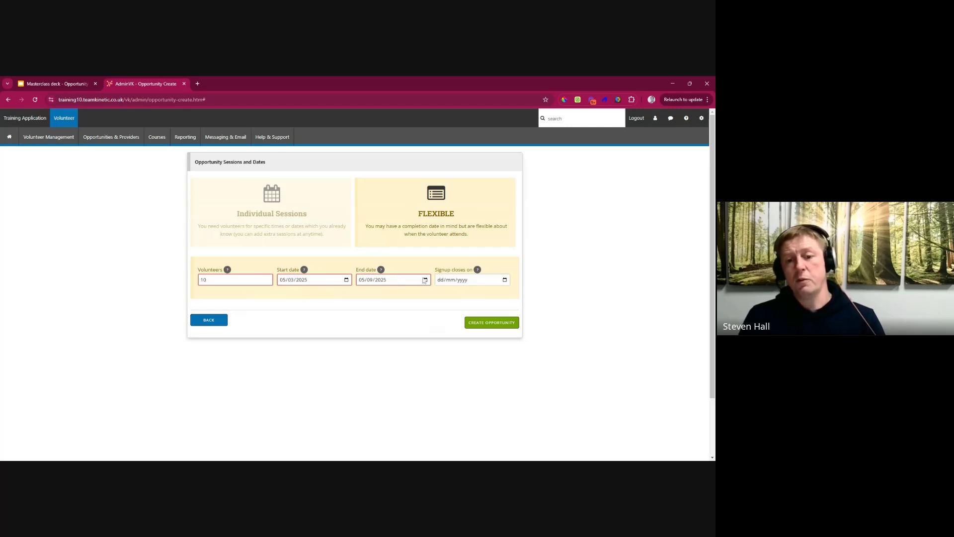
{"action": "left_click_drag", "start_coordinate": [453, 272], "coordinate": [467, 272]}
{"action": "left_click", "coordinate": [296, 228]}
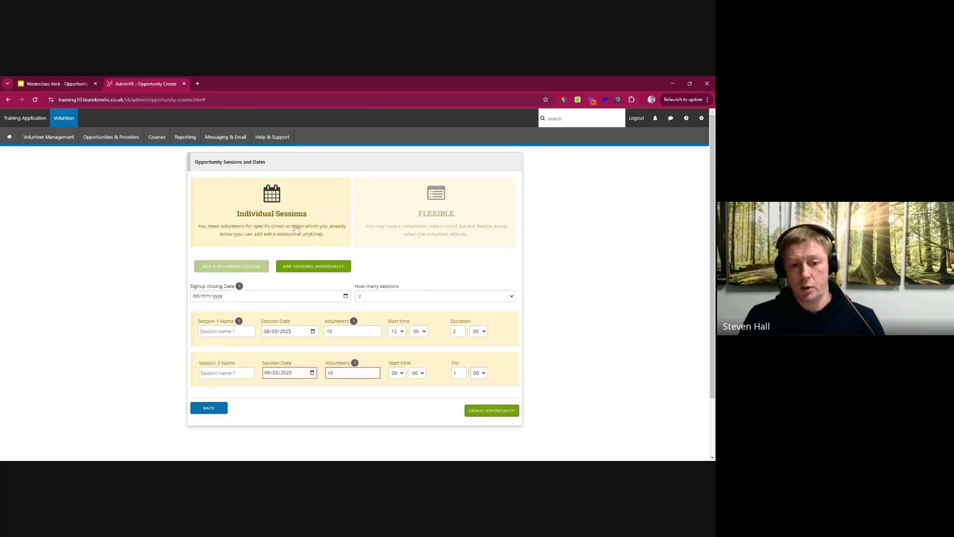
{"action": "left_click_drag", "start_coordinate": [198, 287], "coordinate": [223, 287]}
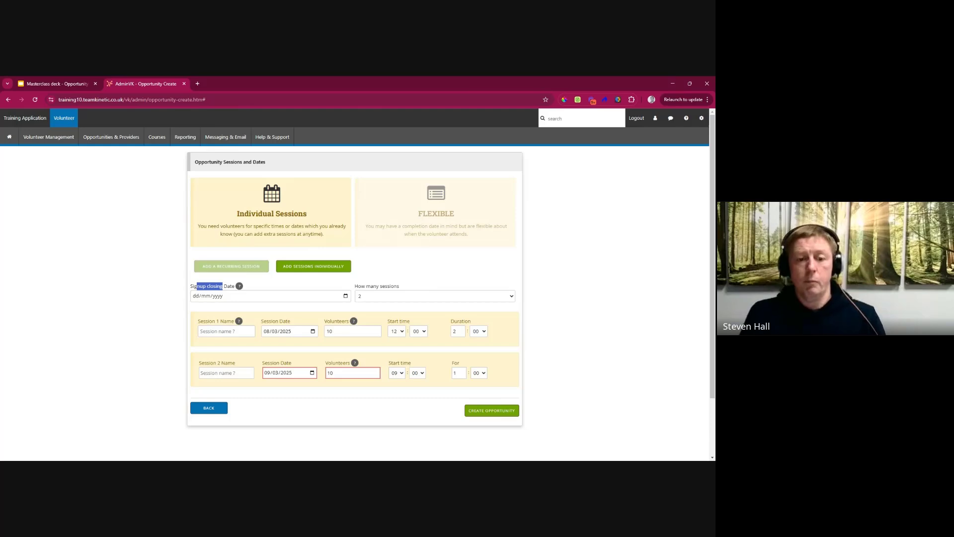
{"action": "left_click", "coordinate": [389, 272]}
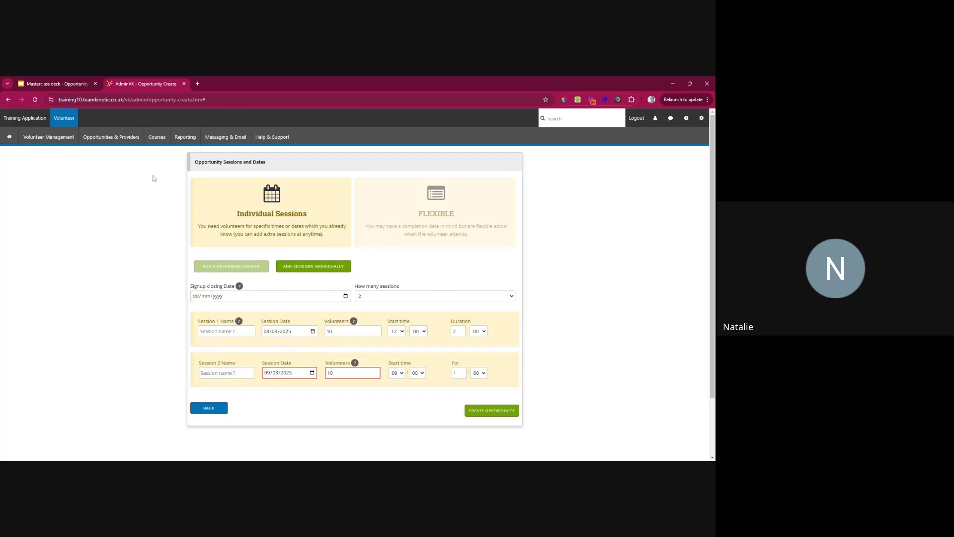
Create the Litter Picking opportunity and authorise it from its summary page.
{"action": "left_click", "coordinate": [100, 139]}
{"action": "left_click", "coordinate": [486, 411]}
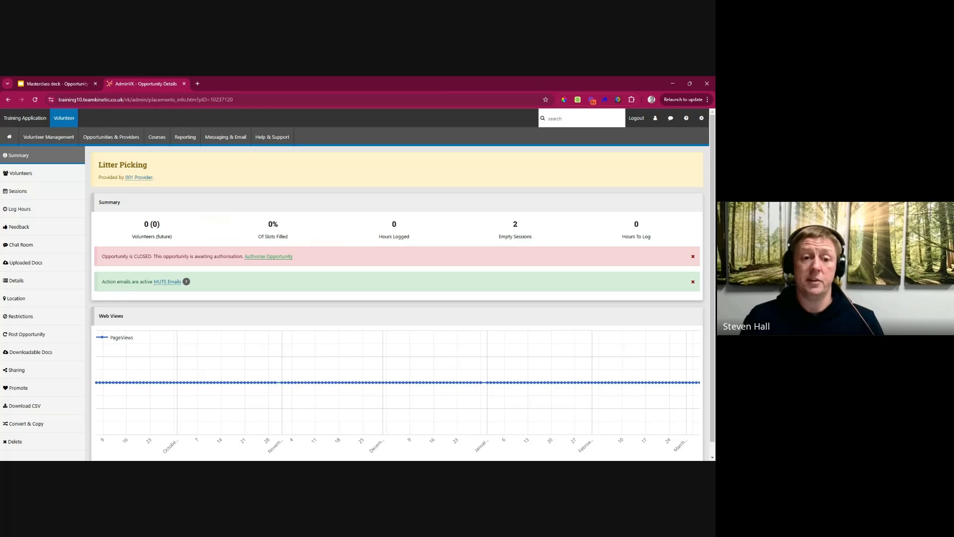
{"action": "left_click", "coordinate": [267, 256]}
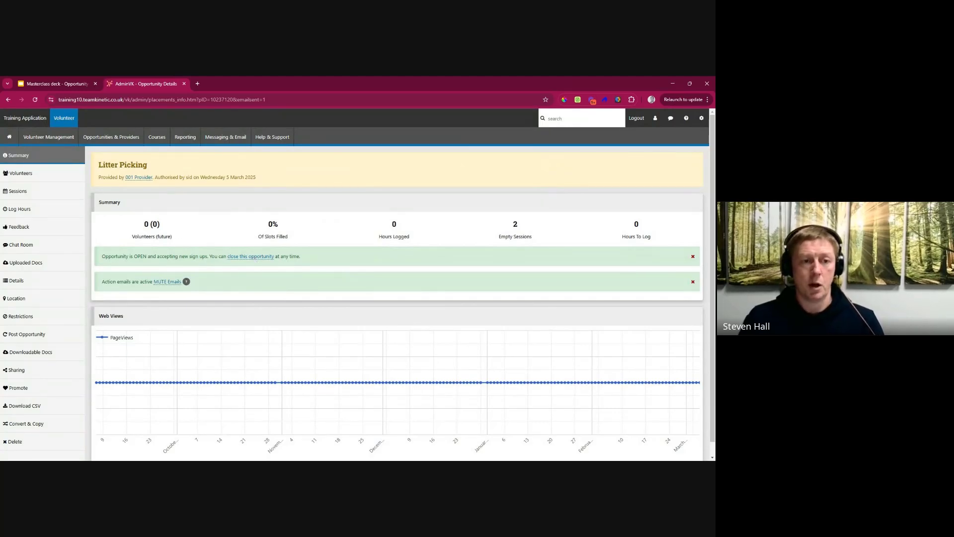
{"action": "left_click_drag", "start_coordinate": [103, 165], "coordinate": [152, 167]}
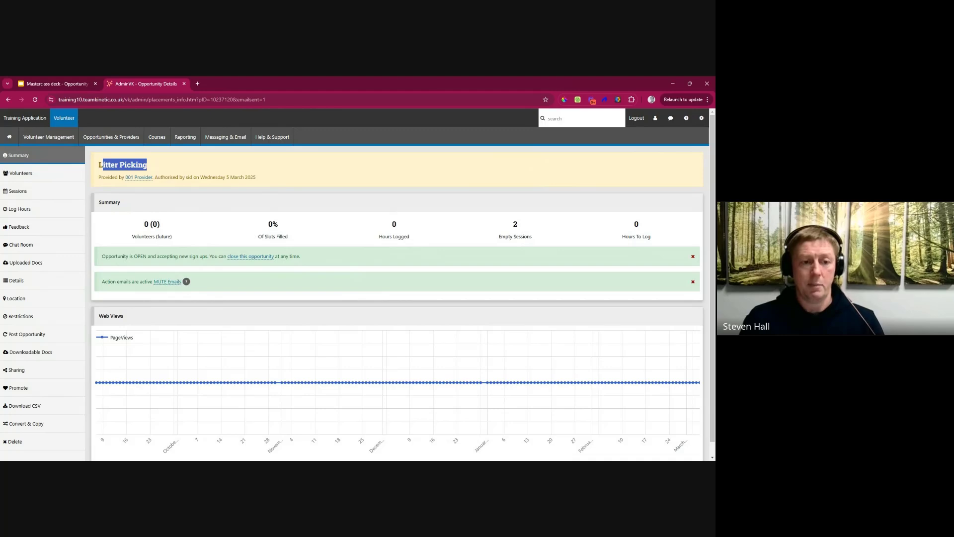
Close the Litter Picking opportunity to new sign-ups from its summary, then open it again.
{"action": "left_click", "coordinate": [176, 264]}
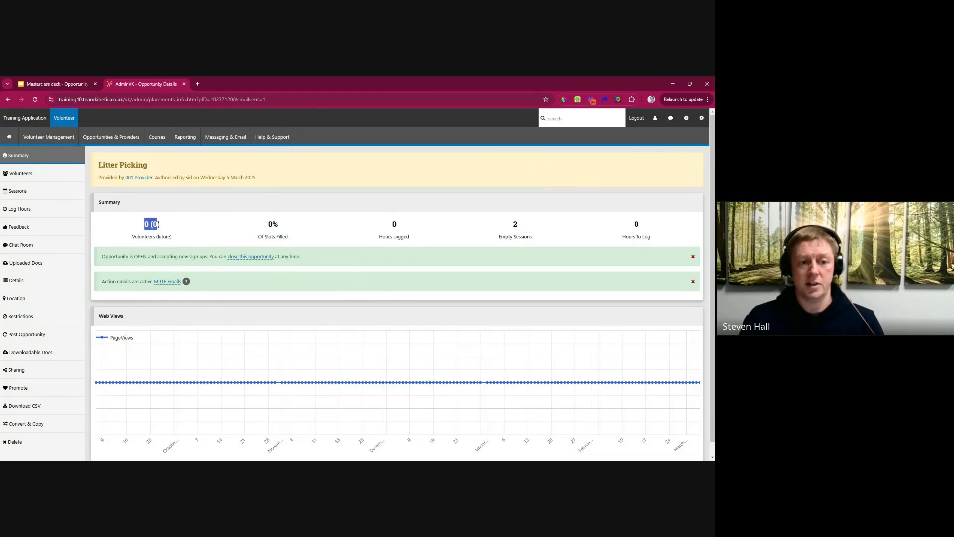
{"action": "left_click", "coordinate": [162, 228]}
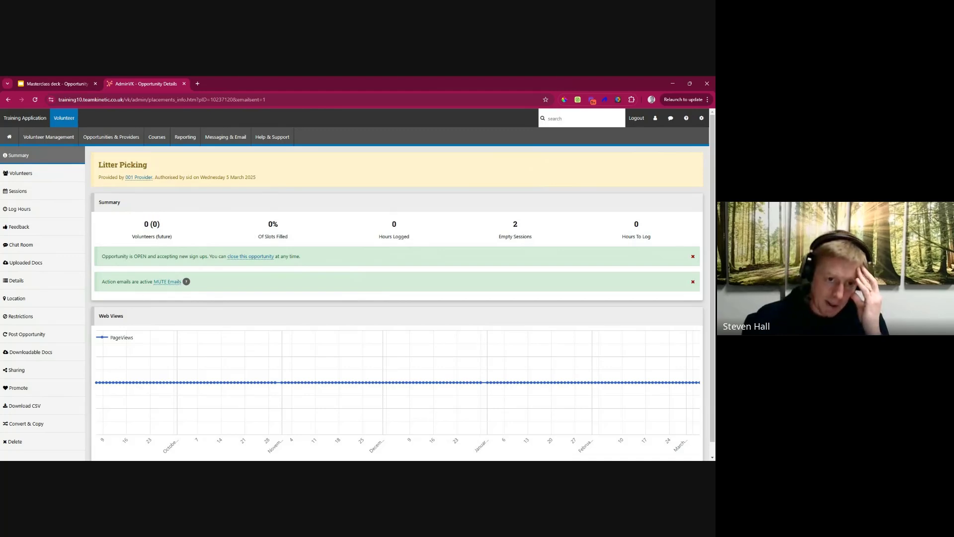
{"action": "left_click", "coordinate": [252, 256]}
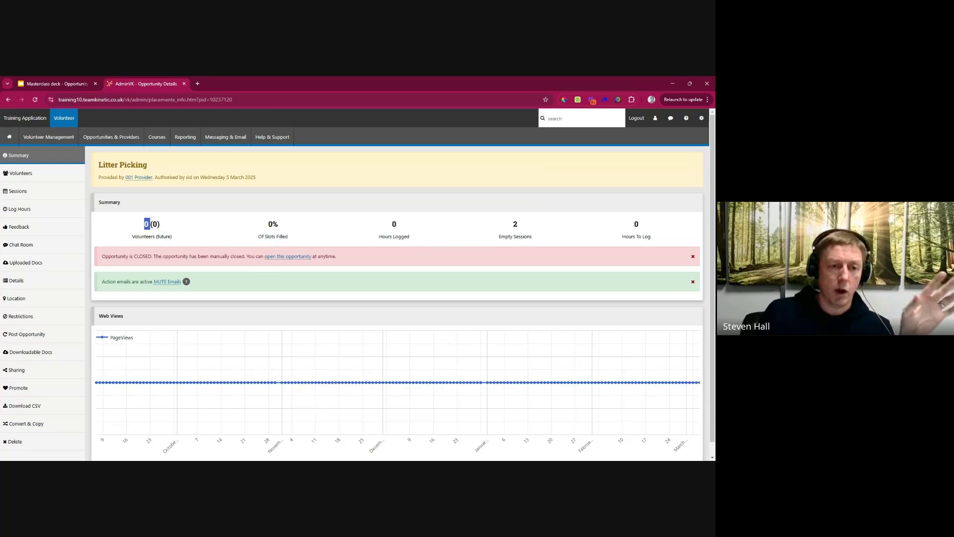
{"action": "left_click", "coordinate": [296, 257]}
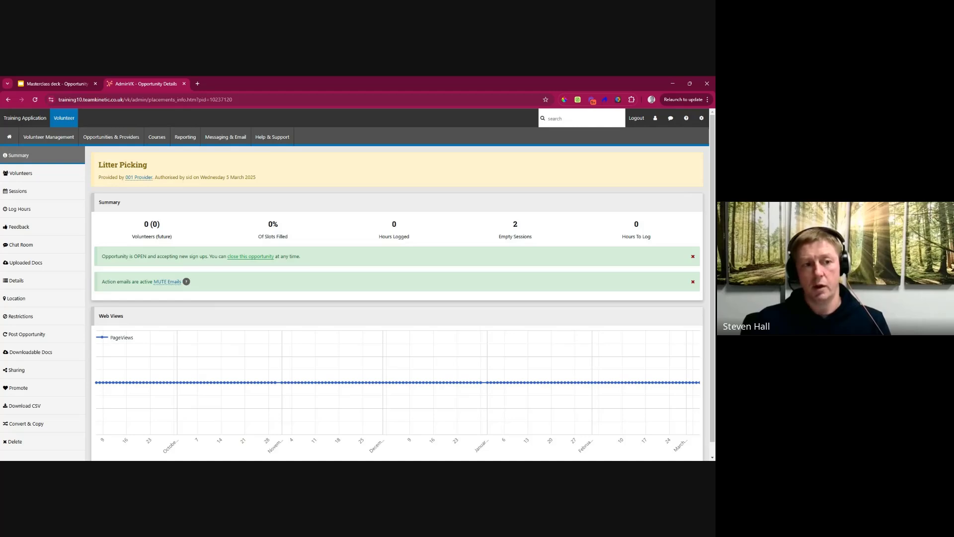
Look at the opportunity's sessions, then mute its action emails from the summary.
{"action": "left_click", "coordinate": [30, 193]}
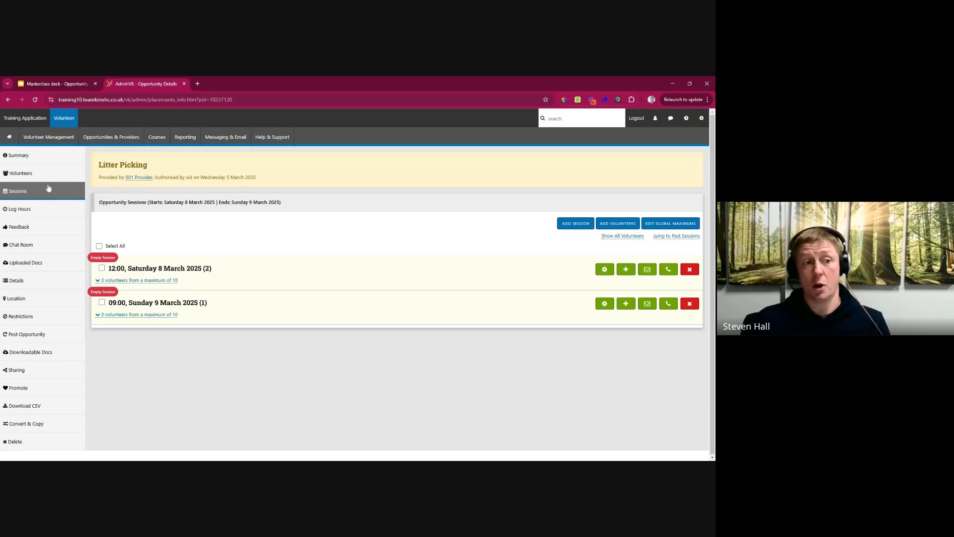
{"action": "left_click", "coordinate": [46, 158]}
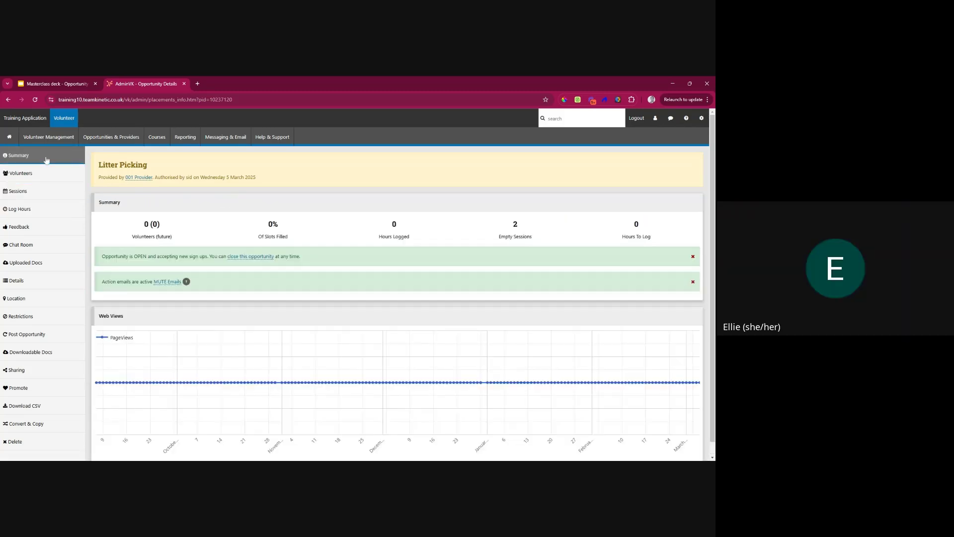
{"action": "left_click", "coordinate": [167, 283]}
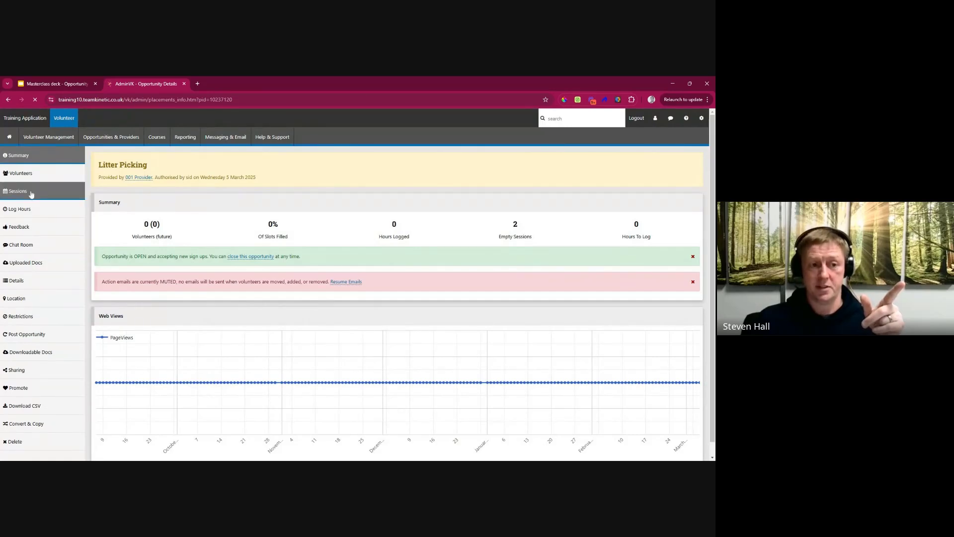
{"action": "left_click_drag", "start_coordinate": [164, 282], "coordinate": [220, 282]}
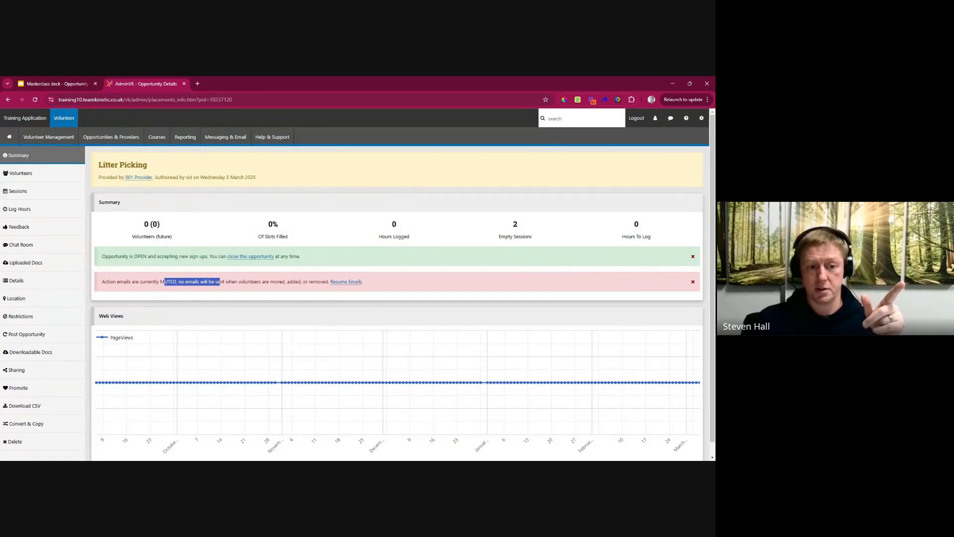
Examine the opportunity's sessions and volunteers, selecting all volunteers to check the bulk actions such as Send Confirmation Email.
{"action": "left_click", "coordinate": [40, 190]}
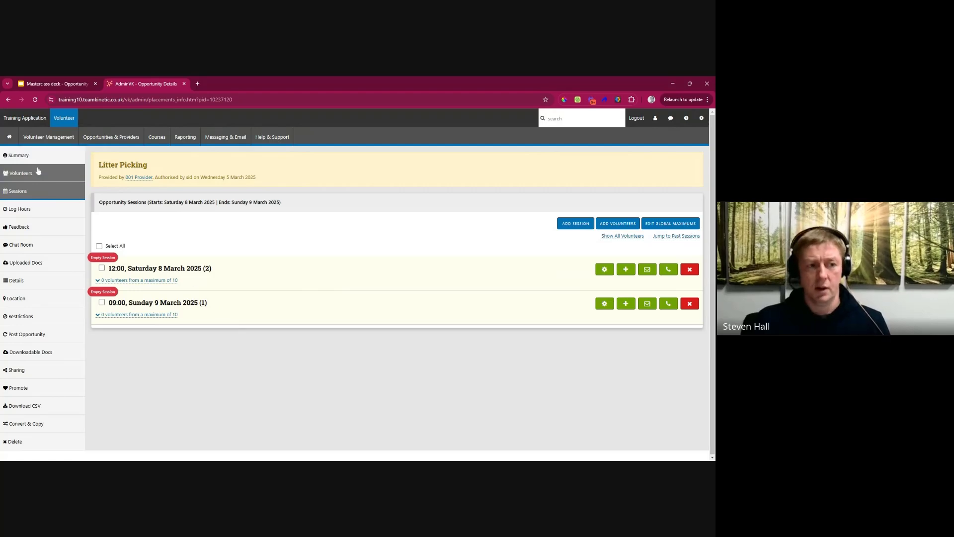
{"action": "left_click", "coordinate": [21, 174]}
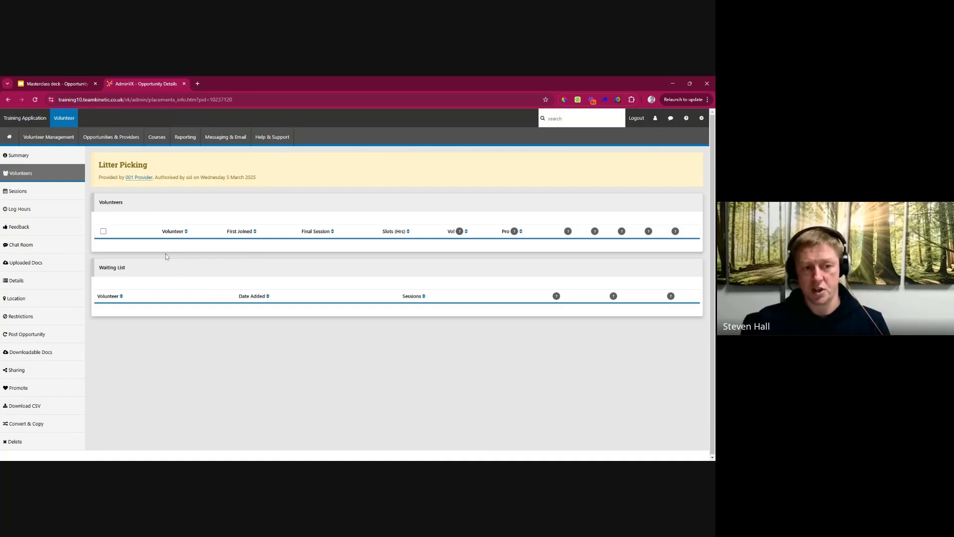
{"action": "left_click", "coordinate": [103, 231]}
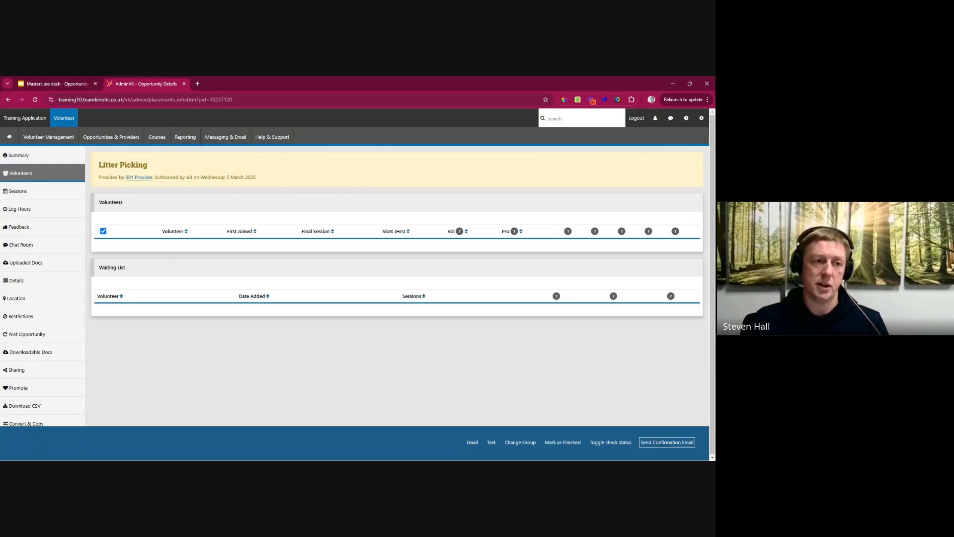
{"action": "left_click", "coordinate": [40, 192]}
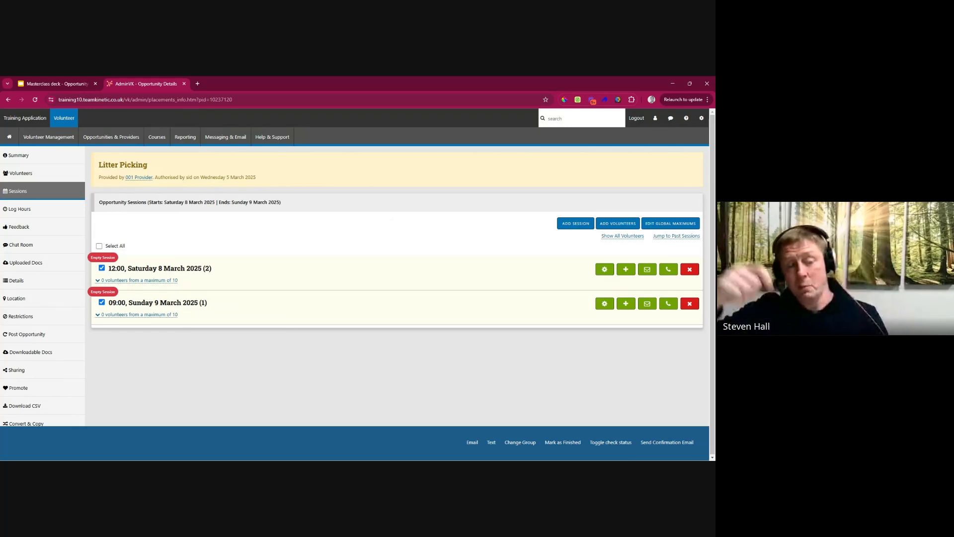
Return to the opportunity's summary and resume its action emails.
{"action": "left_click", "coordinate": [17, 155]}
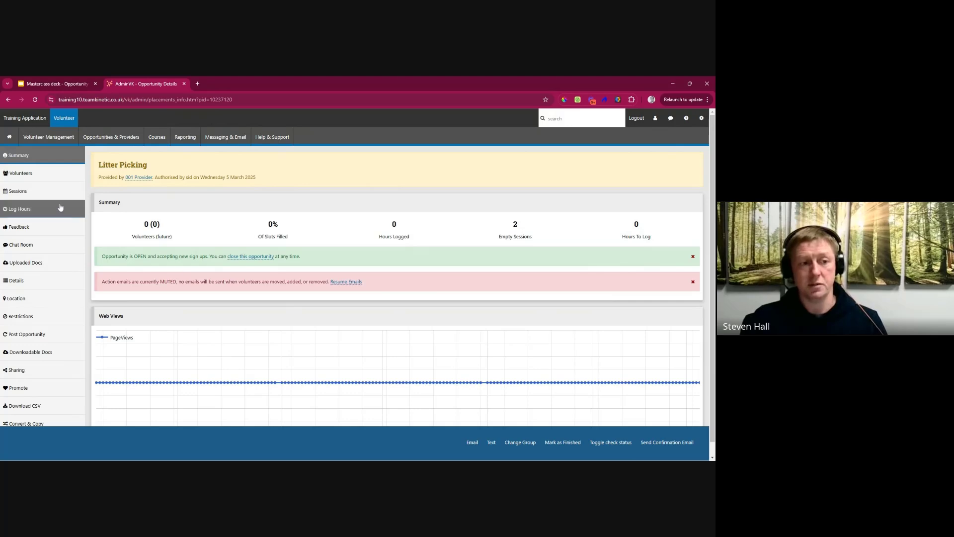
{"action": "left_click", "coordinate": [36, 191]}
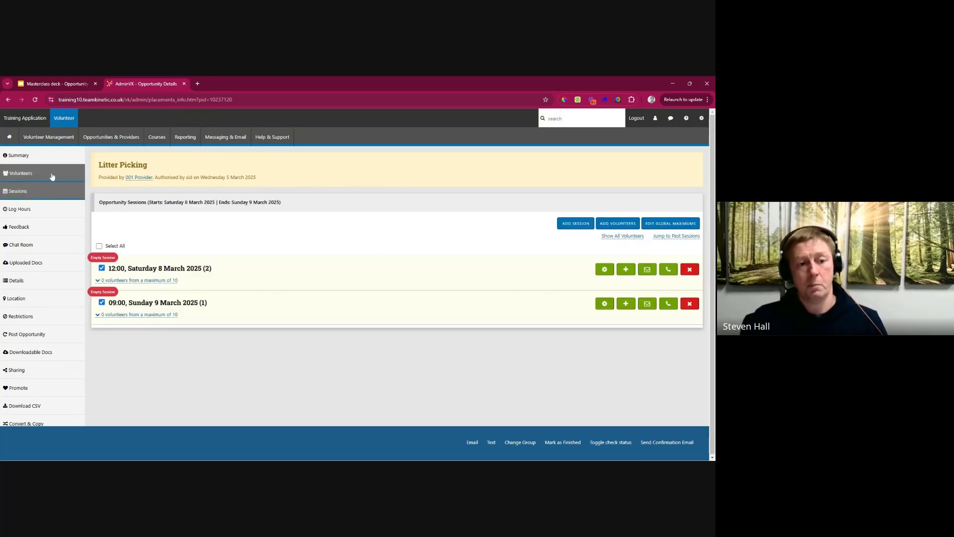
{"action": "left_click", "coordinate": [51, 157]}
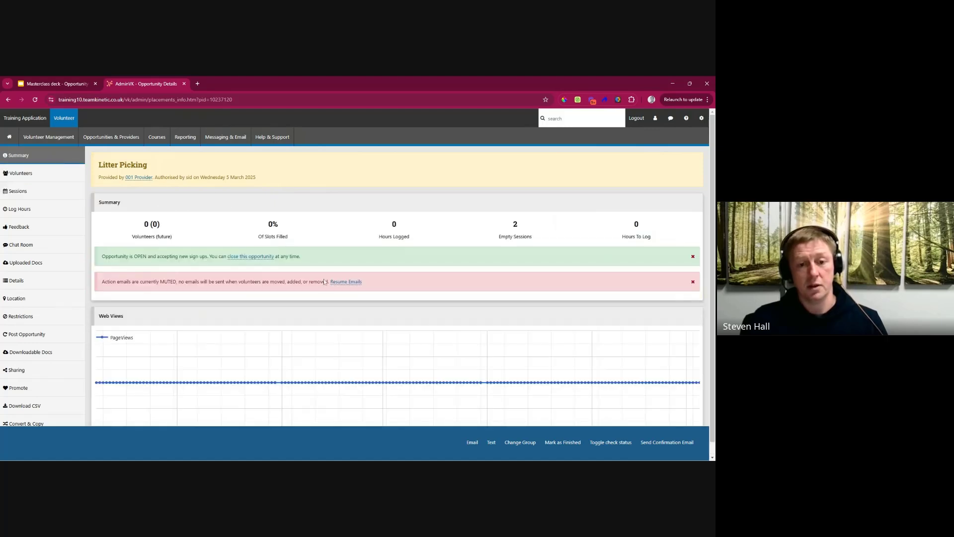
{"action": "left_click", "coordinate": [68, 180]}
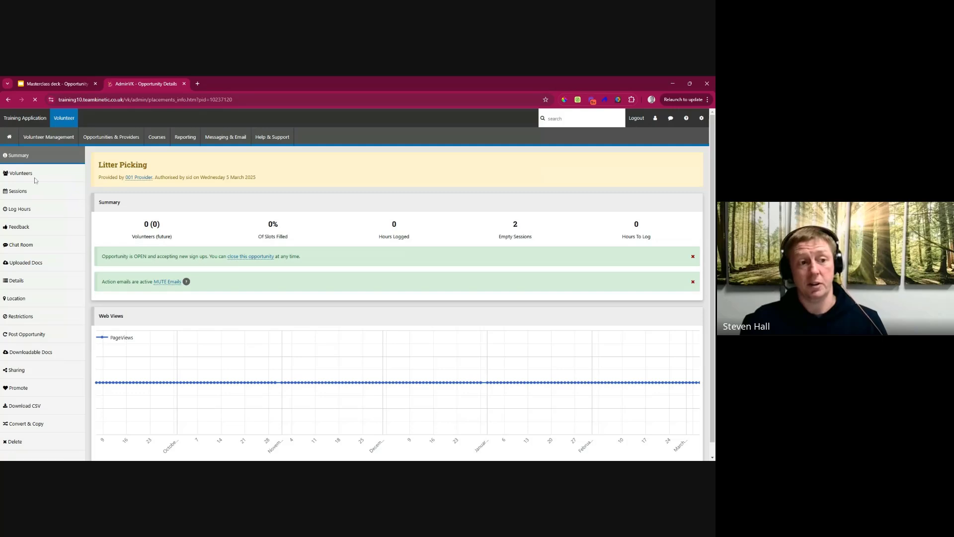
Reopen the opportunity's volunteer list and select all volunteers to examine the bulk actions again.
{"action": "left_click", "coordinate": [33, 193]}
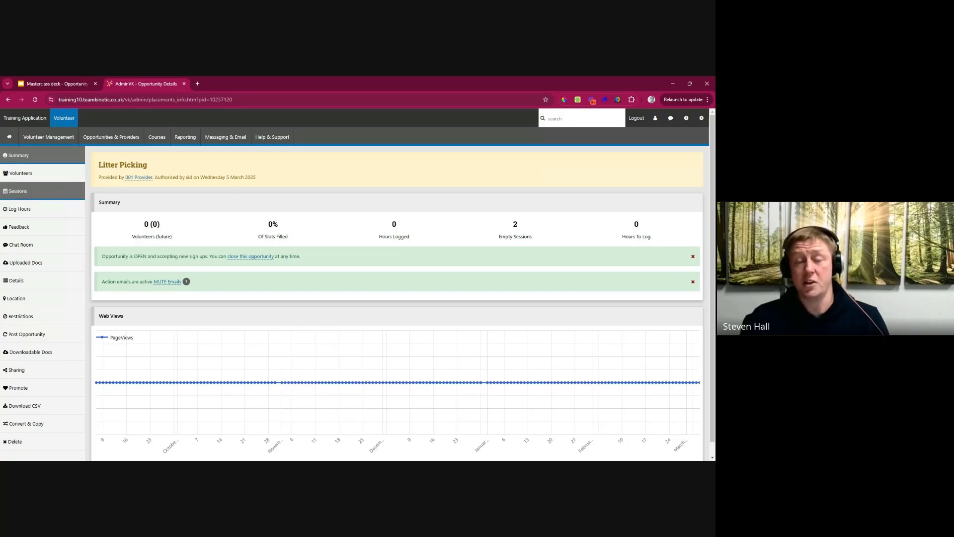
{"action": "left_click", "coordinate": [30, 175]}
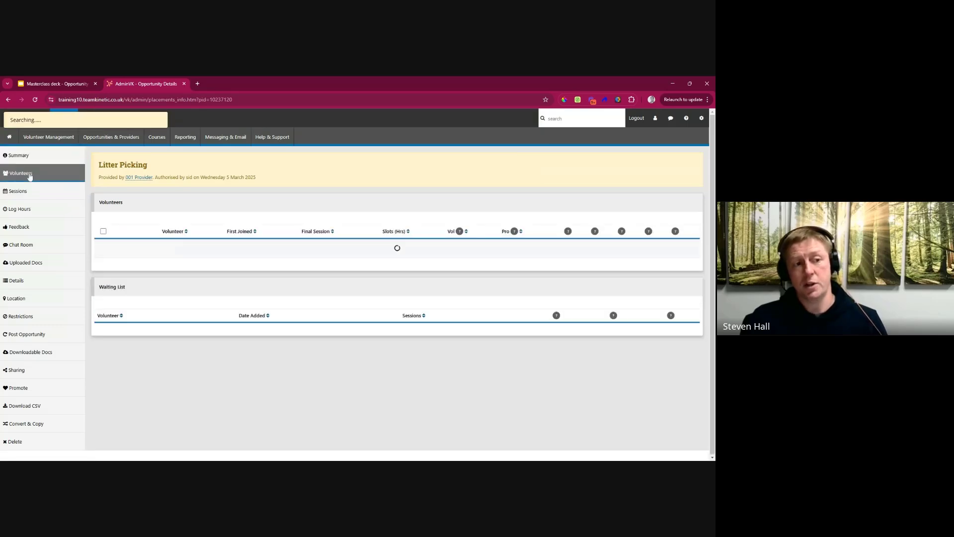
{"action": "left_click", "coordinate": [104, 232]}
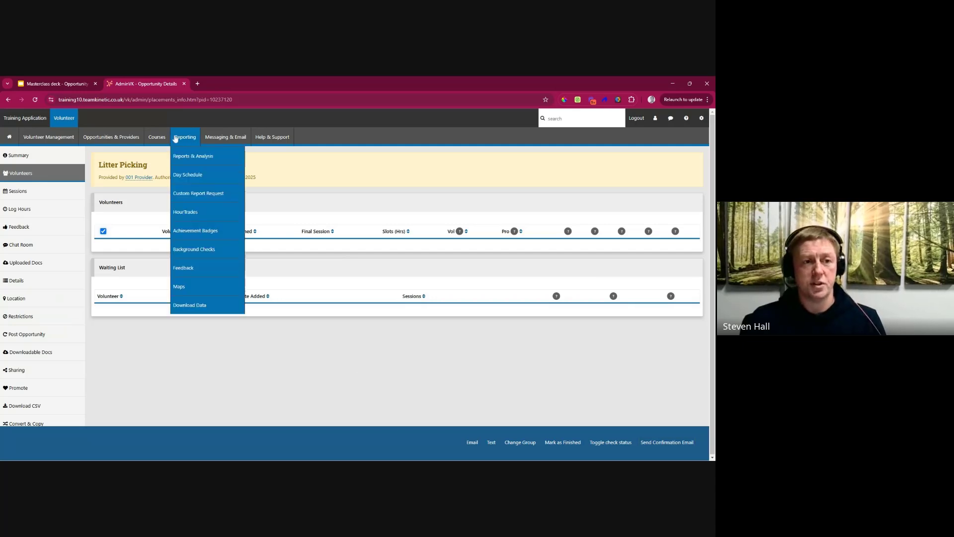
Check the masterclass slides in Google Slides, then reload the Litter Picking opportunity and open its convert and copy options.
{"action": "left_click", "coordinate": [68, 84]}
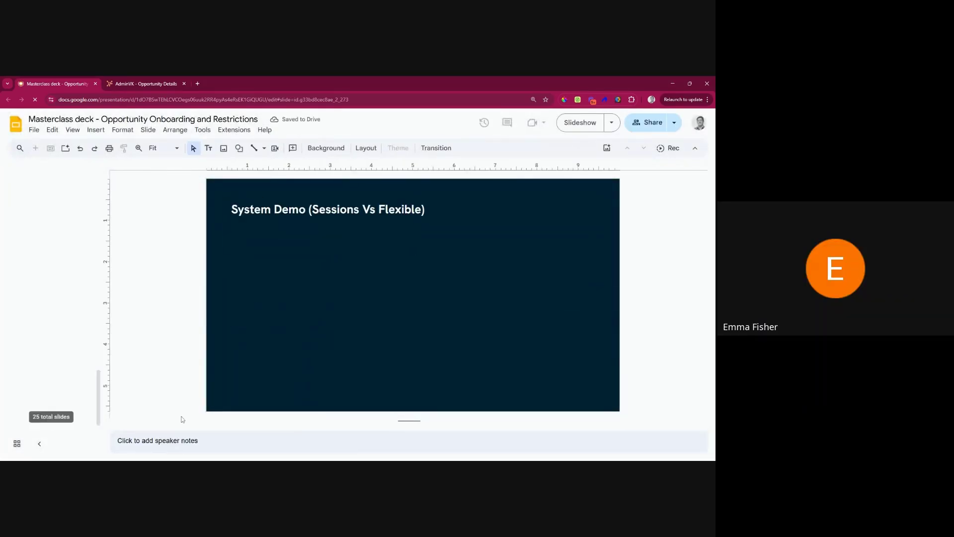
{"action": "left_click", "coordinate": [131, 84]}
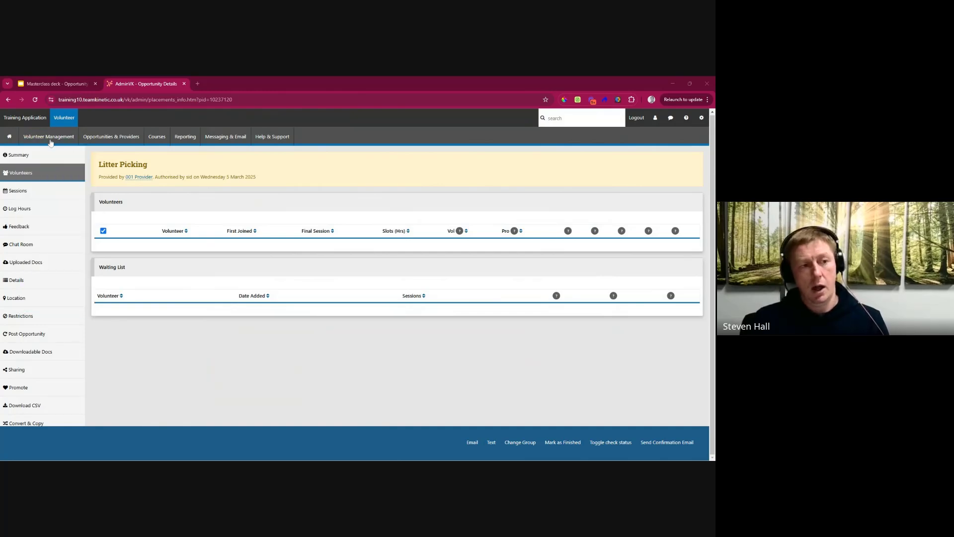
{"action": "left_click", "coordinate": [35, 100]}
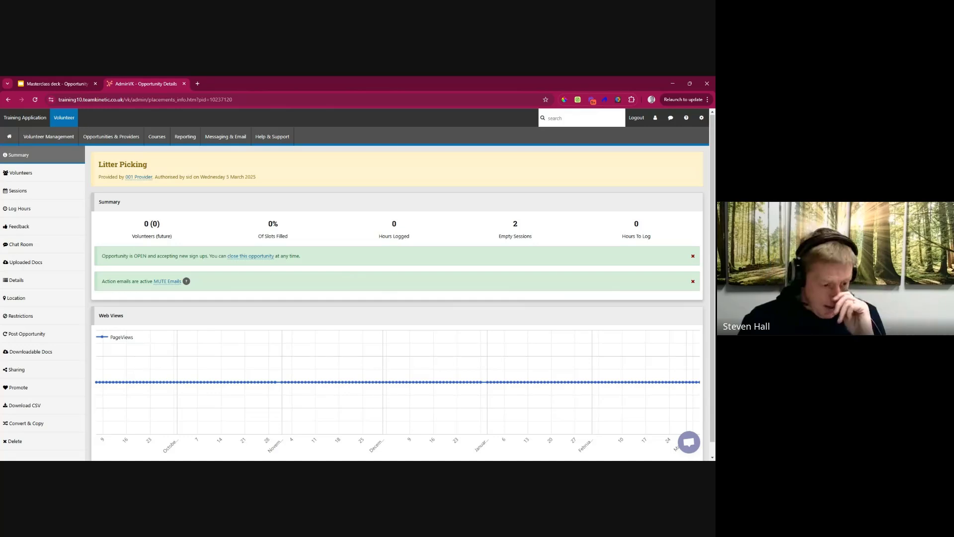
{"action": "left_click", "coordinate": [33, 424]}
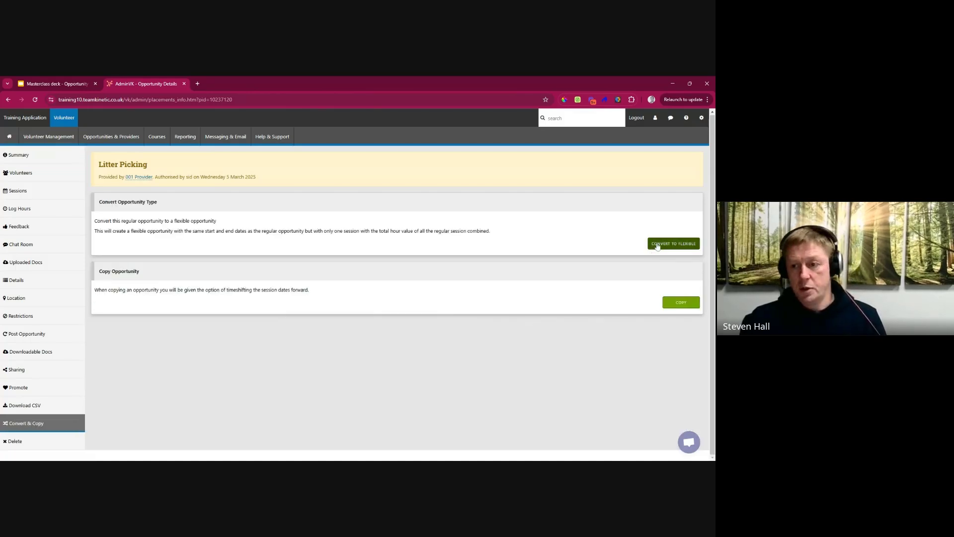